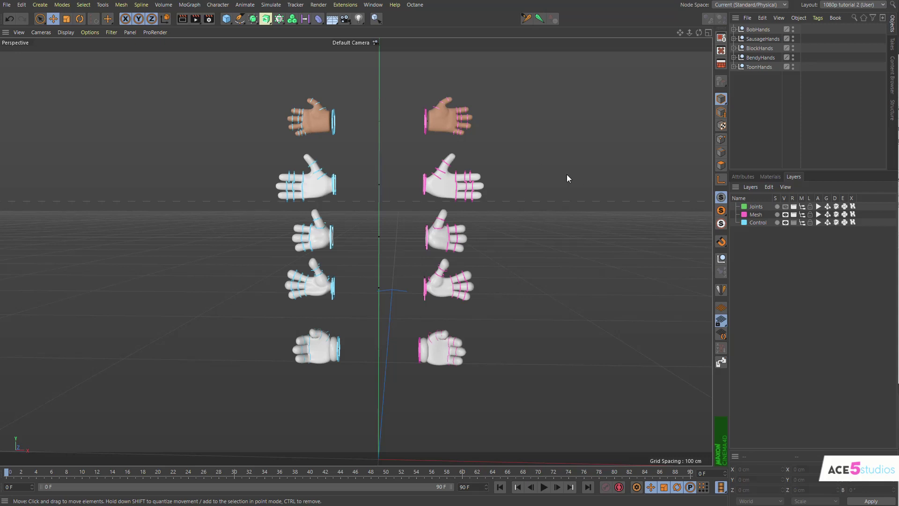
Copy the BendyHands glove group and switch to the bendy-limbs character rig document
left_click(441, 232)
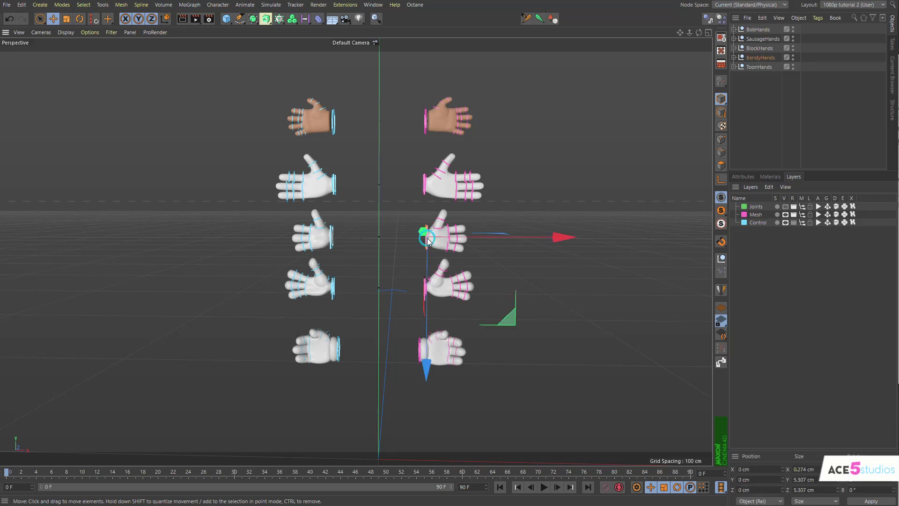
left_click(762, 58)
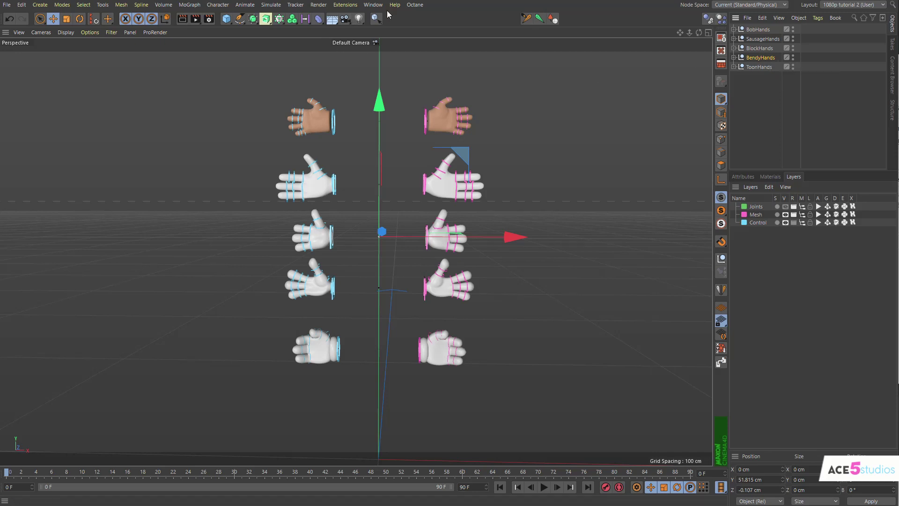
left_click(374, 6)
left_click(438, 288)
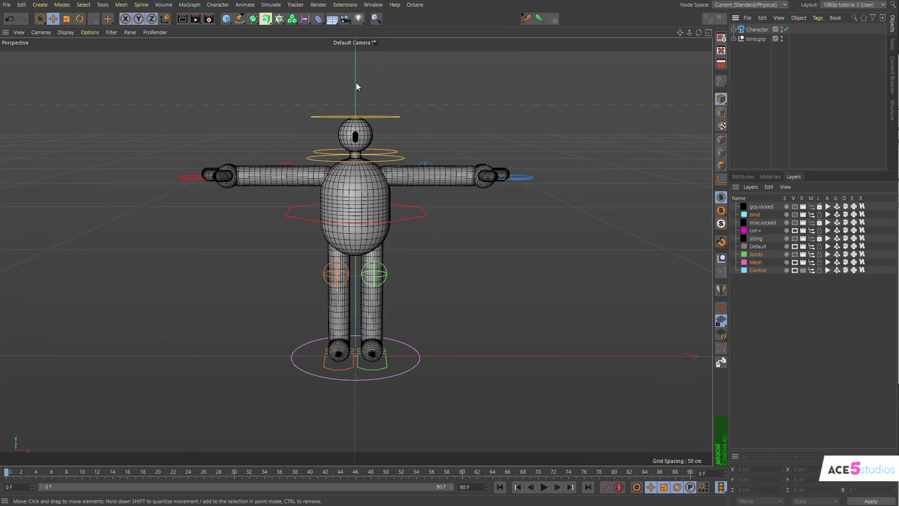
Test-bend the rig with the hand and hip controllers, undoing each test
left_click(529, 196)
mouse_move(527, 184)
left_mouse_down()
mouse_move(396, 301)
mouse_move(437, 287)
left_mouse_up()
key("ctrl+z")
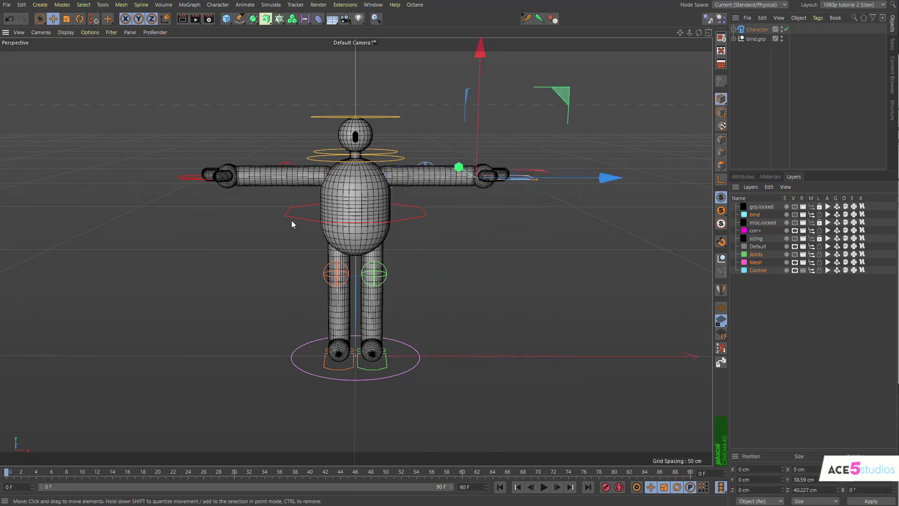
left_click(285, 220)
left_click_drag(241, 255, 204, 309)
key("ctrl+z")
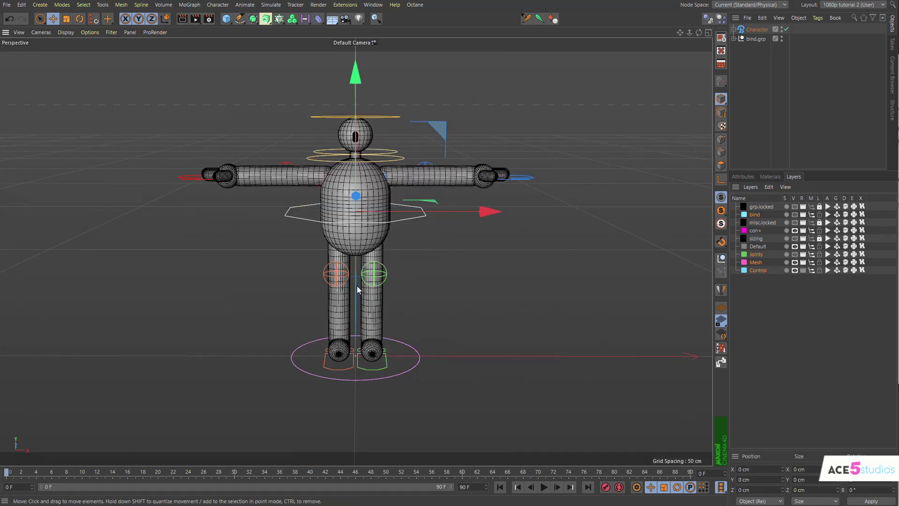
Paste BendyHands into the character scene and move both gloves to the arm tips
left_click(574, 132)
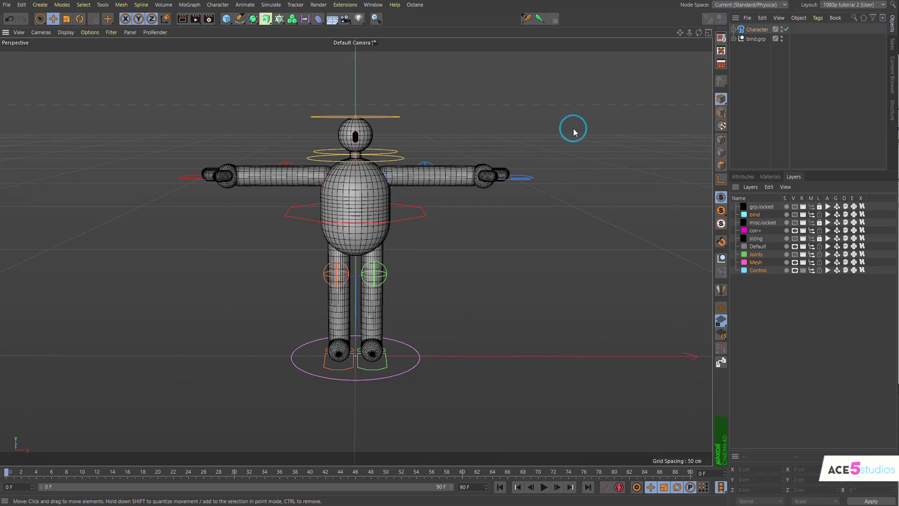
key("ctrl+v")
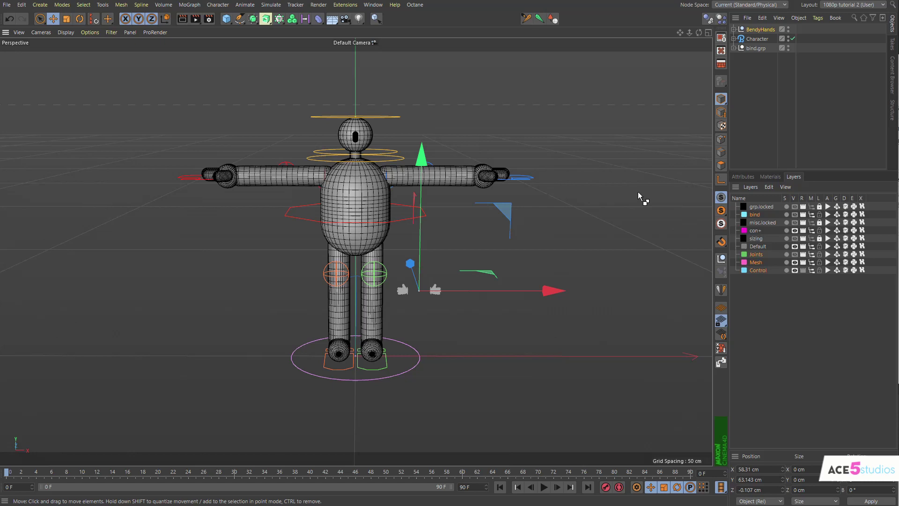
left_click(734, 29)
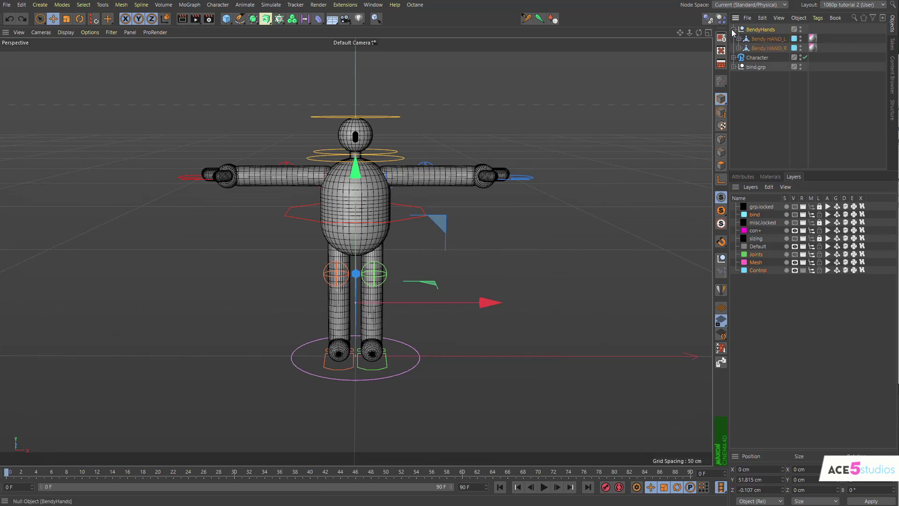
left_click(768, 48, "shift")
left_click_drag(447, 381, 594, 259)
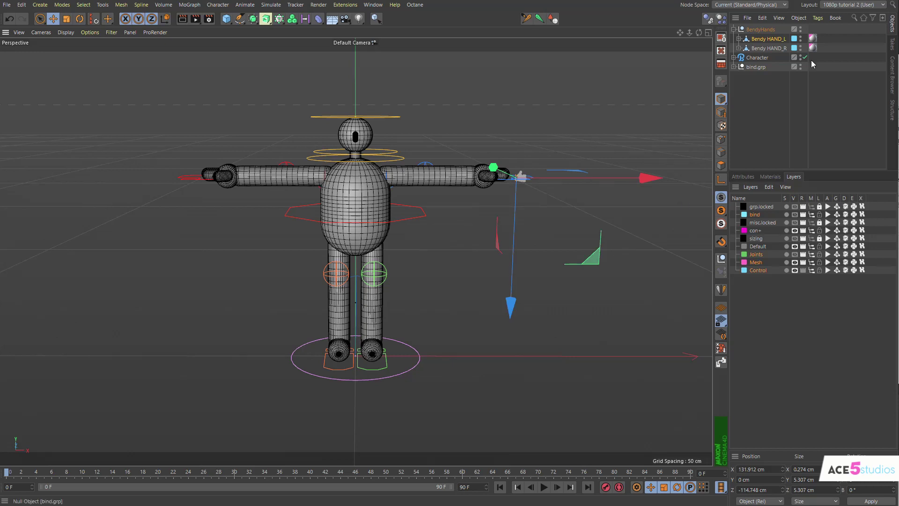
key("ctrl+z")
mouse_move(238, 393)
left_mouse_down()
mouse_move(104, 247)
mouse_move(118, 255)
left_mouse_up()
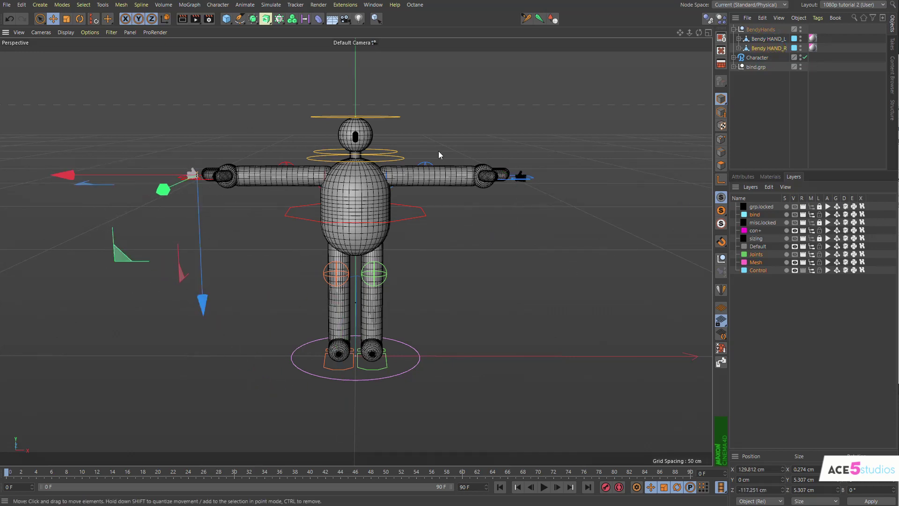
Expand bind.grp and delete the original capsule L Hand and R Hand
left_click(735, 65, "ctrl")
scroll(786, 84, "down", 3)
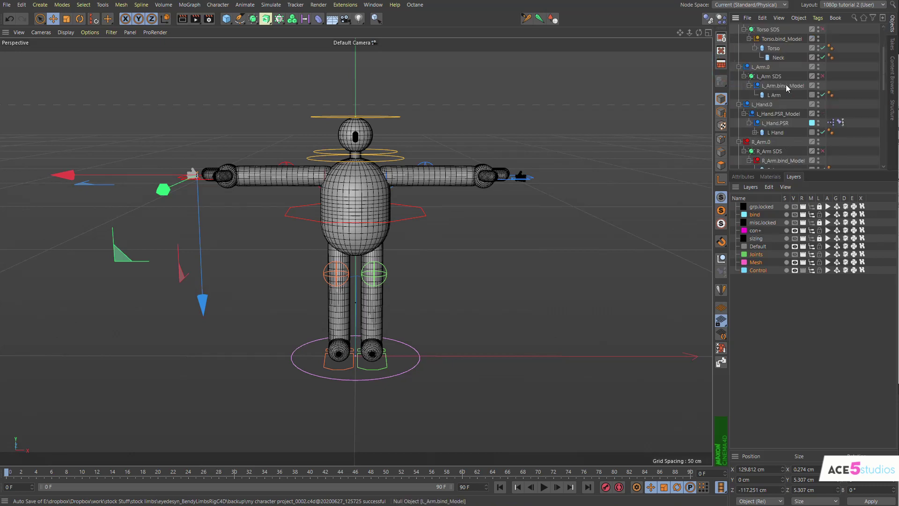
scroll(815, 169, "down", 2)
left_click_drag(819, 169, 822, 373)
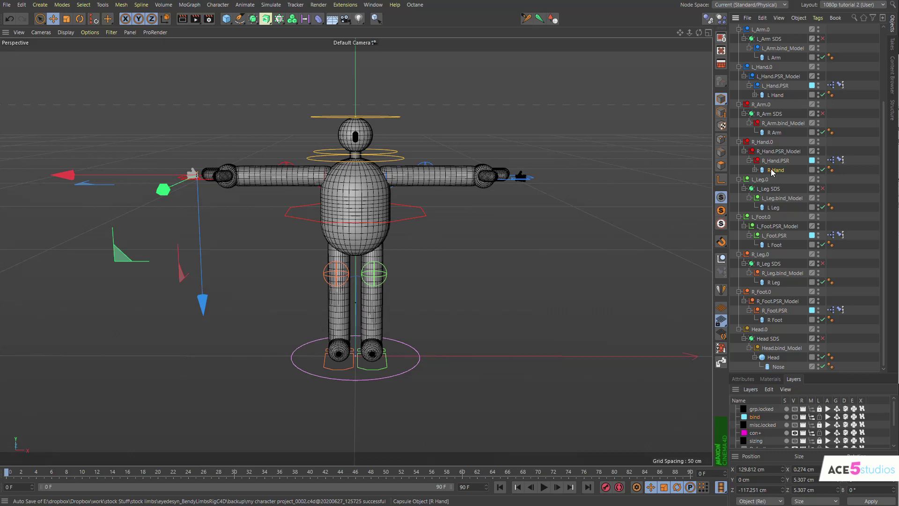
key("Up")
scroll(771, 172, "up", 1)
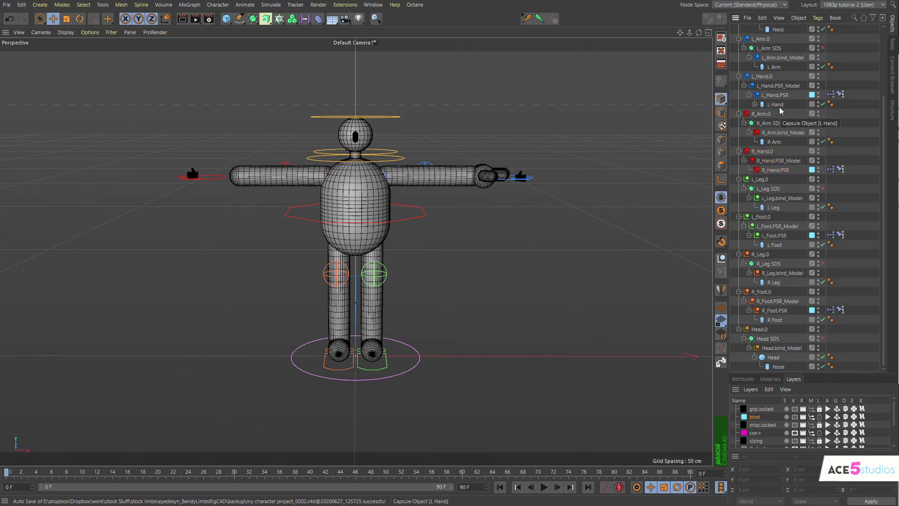
key("Delete")
scroll(777, 106, "up", 3)
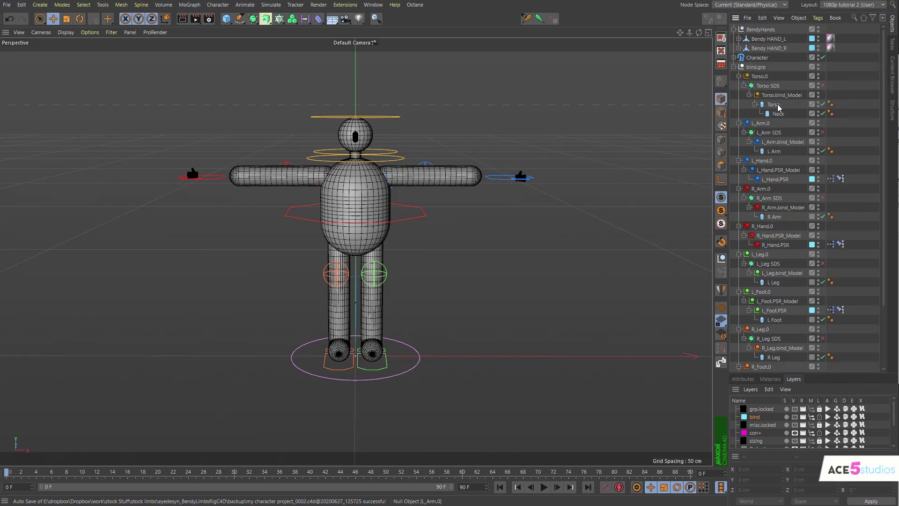
Parent Bendy HAND_L under L_Hand.PSR and Bendy HAND_R under R_Hand.PSR, then test the hand control
left_click(766, 51)
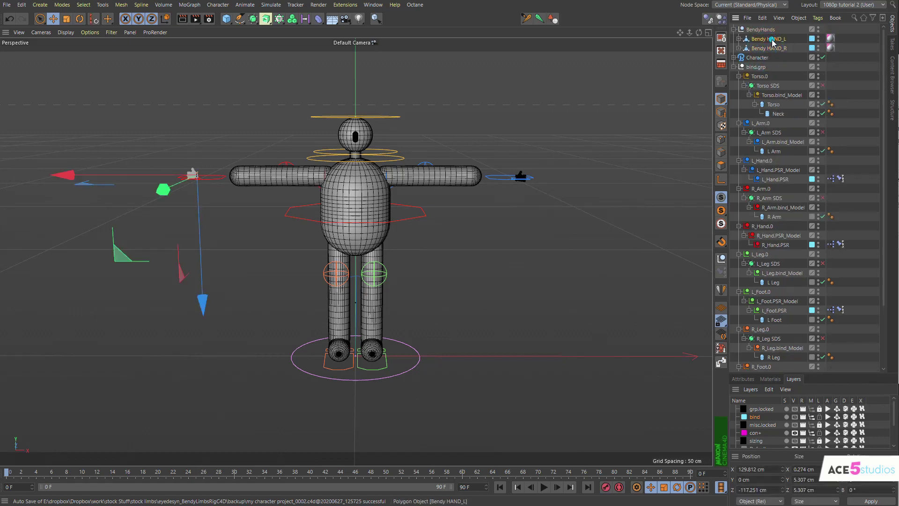
left_click(772, 40)
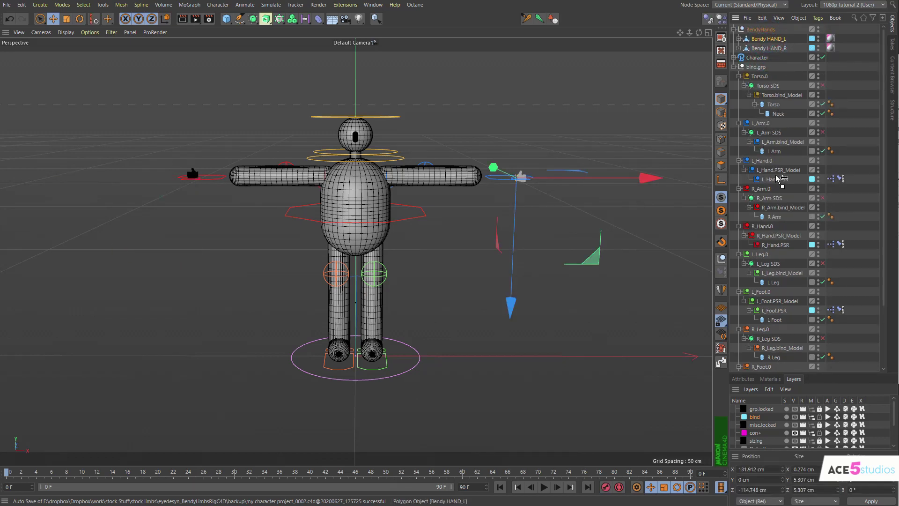
left_click_drag(781, 180, 780, 179)
left_click(766, 40)
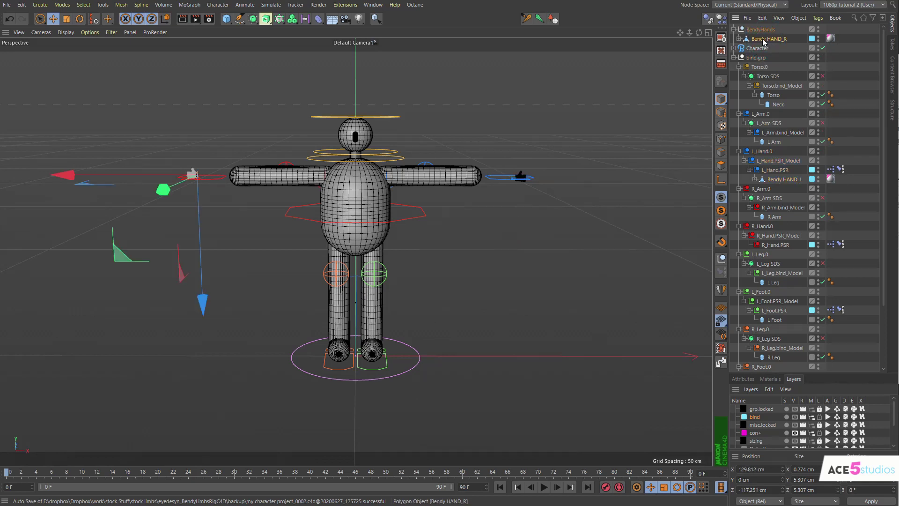
left_click_drag(783, 246, 782, 247)
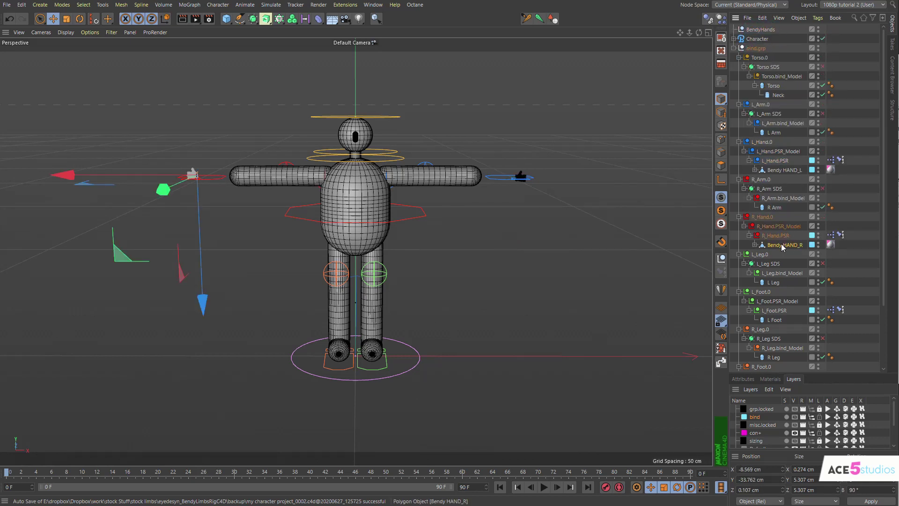
left_click_drag(498, 177, 481, 220)
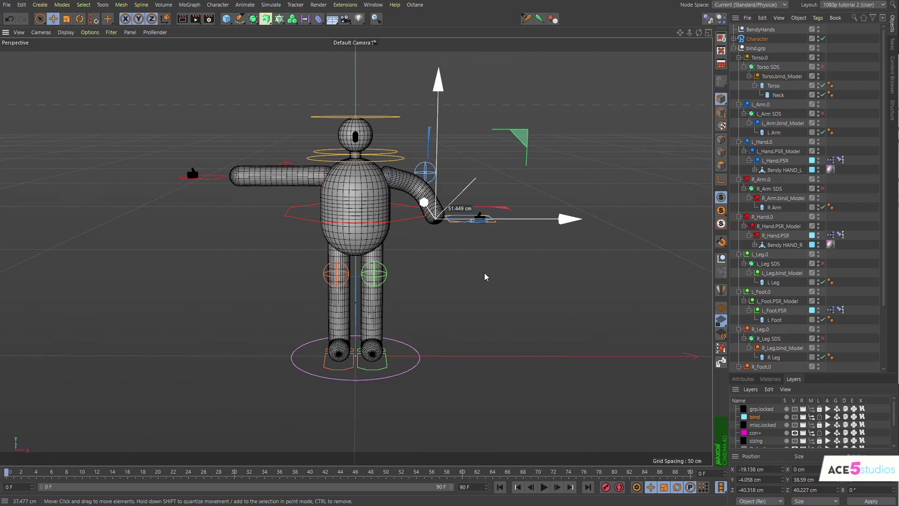
key("ctrl+z")
scroll(541, 172, "up", 5)
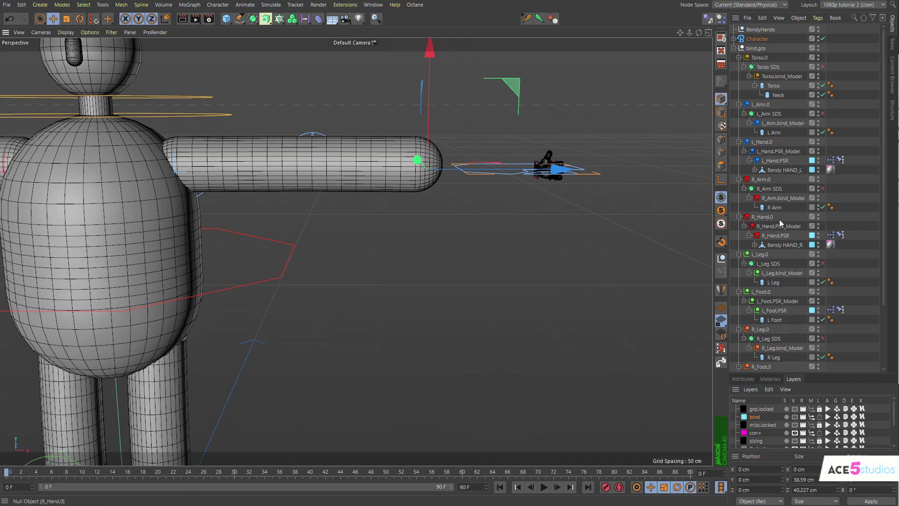
Select and frame the left glove, switching to Model editing mode
left_click(782, 172)
key("o")
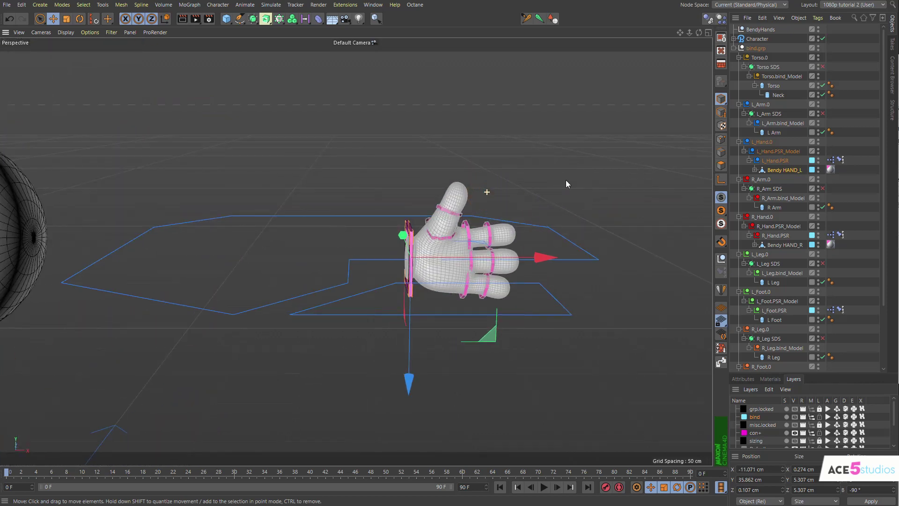
left_click(721, 106)
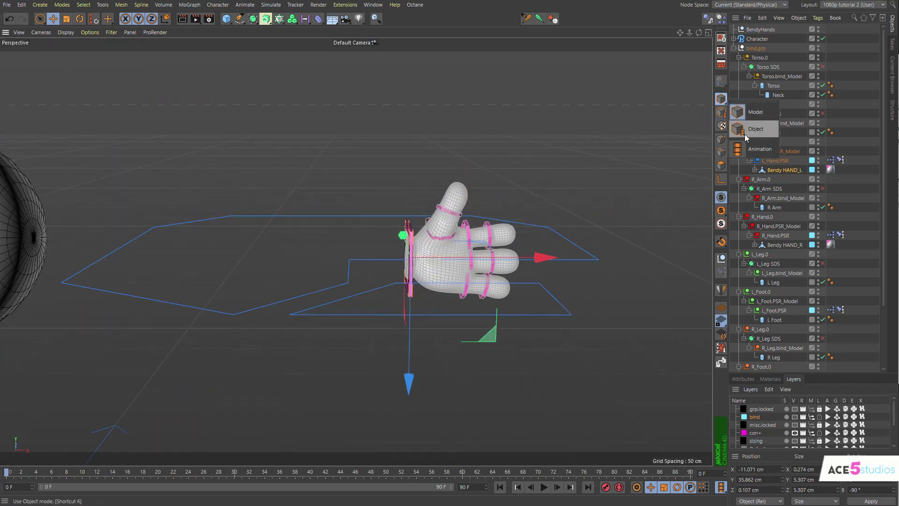
left_click(726, 103)
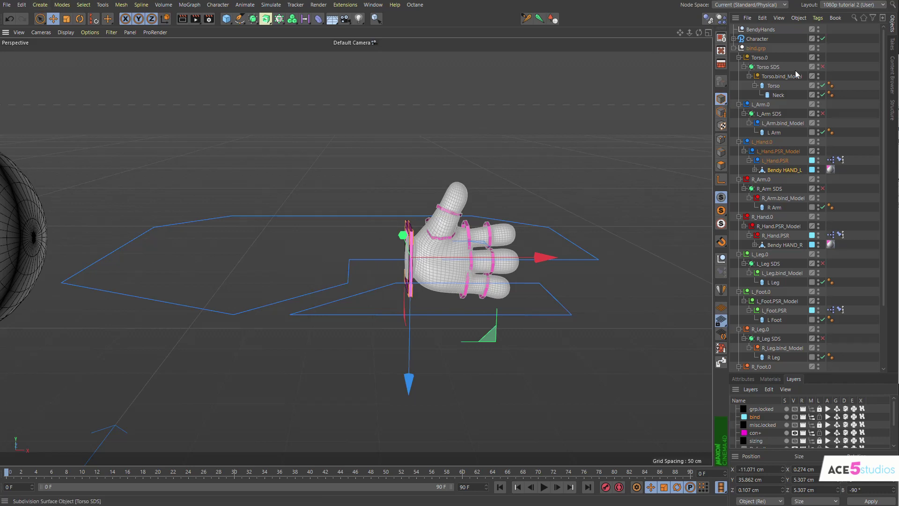
left_click(724, 109)
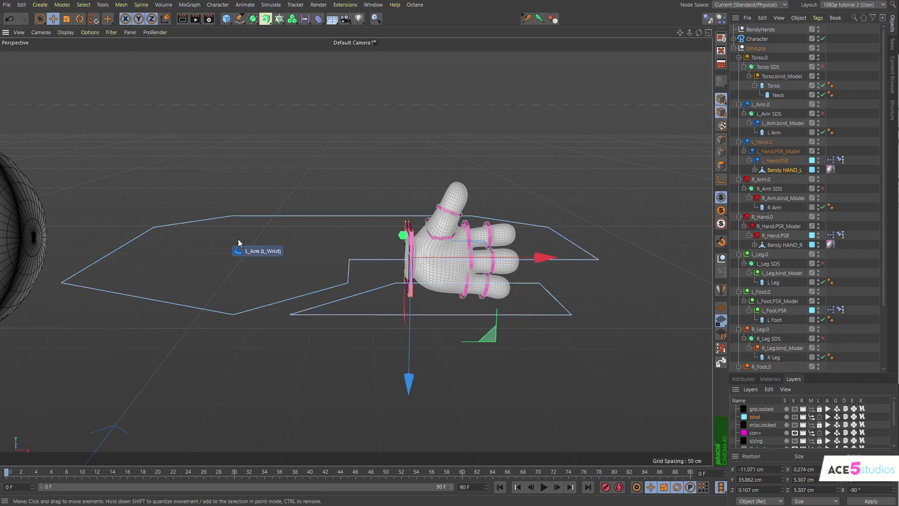
scroll(267, 306, "up", 3)
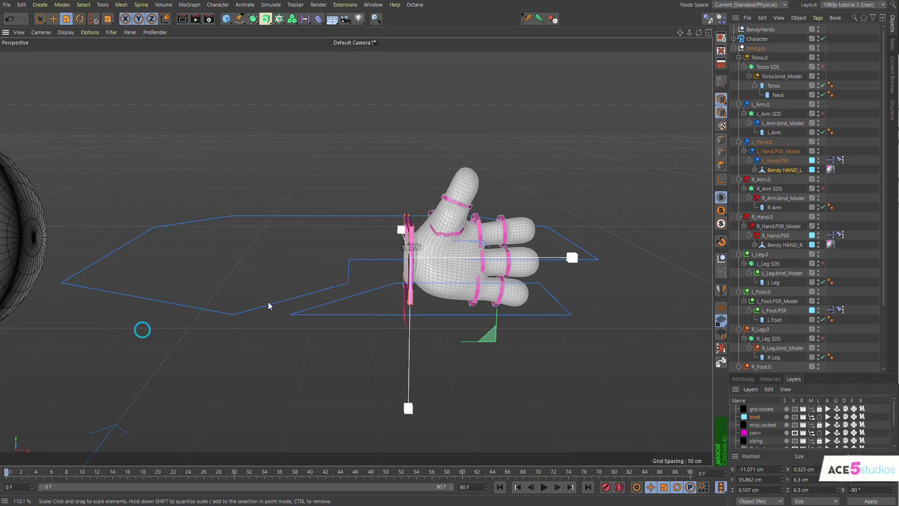
scroll(391, 201, "up", 3)
scroll(233, 328, "down", 2)
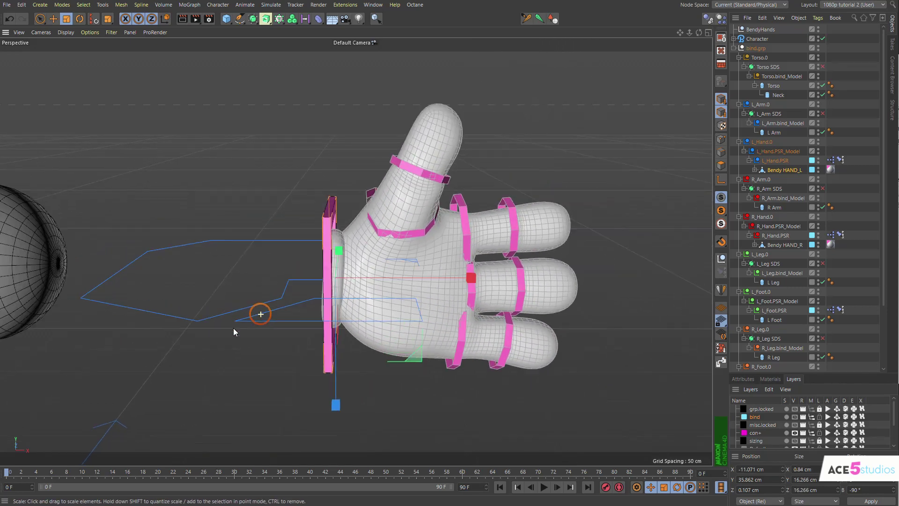
scroll(233, 329, "down", 1)
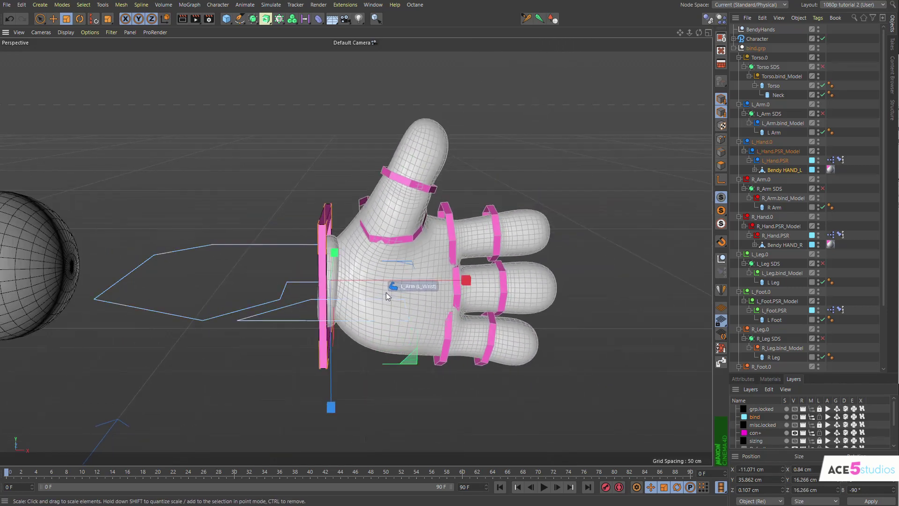
Move the left glove onto the wrist end of the left arm
key("e")
left_click_drag(234, 329, 248, 295, "alt")
left_click_drag(168, 299, 280, 286, "alt")
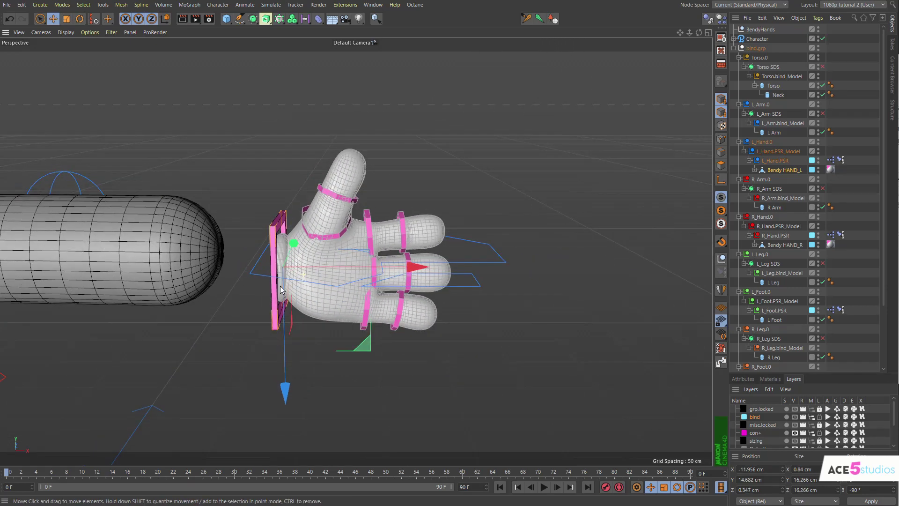
scroll(389, 285, "up", 3)
scroll(381, 273, "up", 2)
left_click_drag(381, 273, 306, 275)
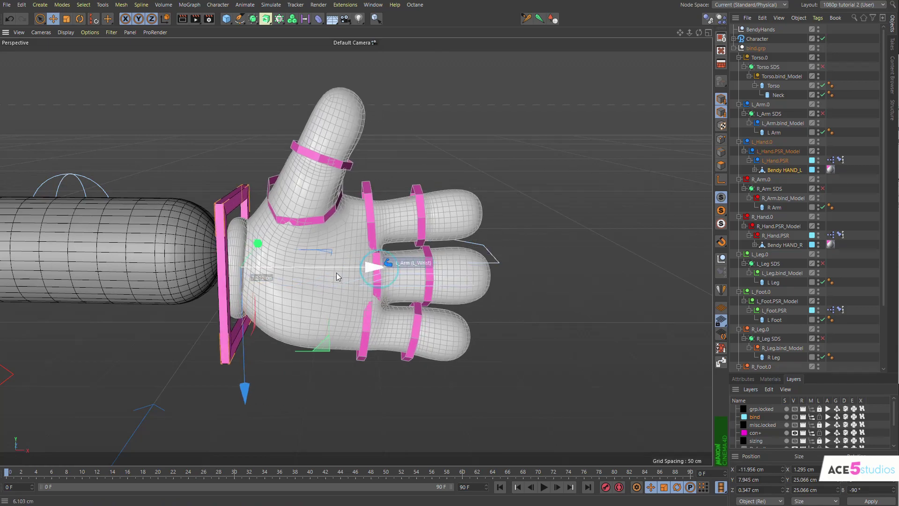
left_click_drag(204, 392, 213, 382)
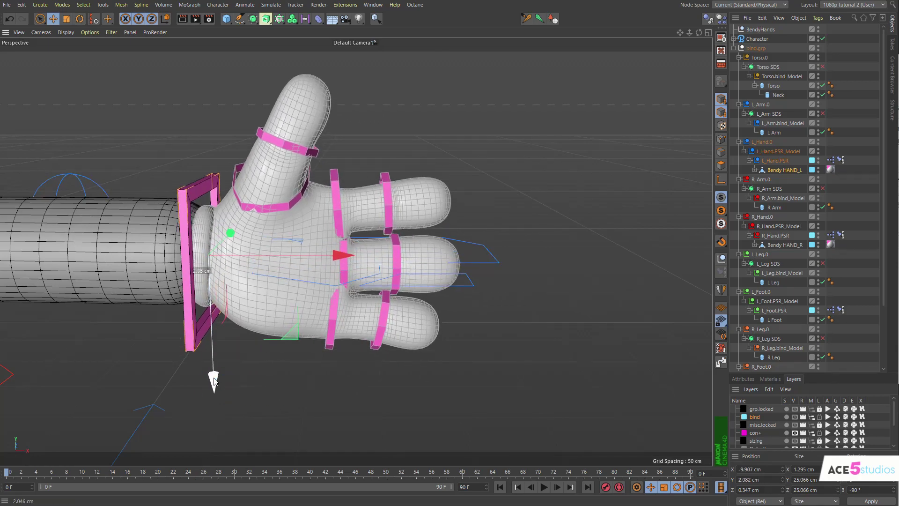
left_click_drag(302, 251, 152, 244, "alt")
key("o")
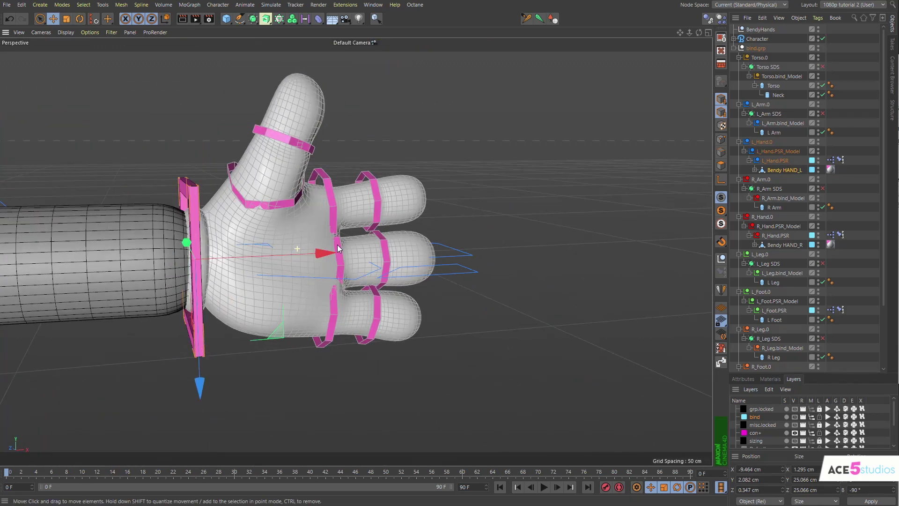
left_click_drag(318, 249, 545, 182, "alt")
Pull the L_Wrist control down to bend the left arm, then rotate the wrist
left_click(442, 313)
left_click_drag(442, 318, 410, 268, "alt")
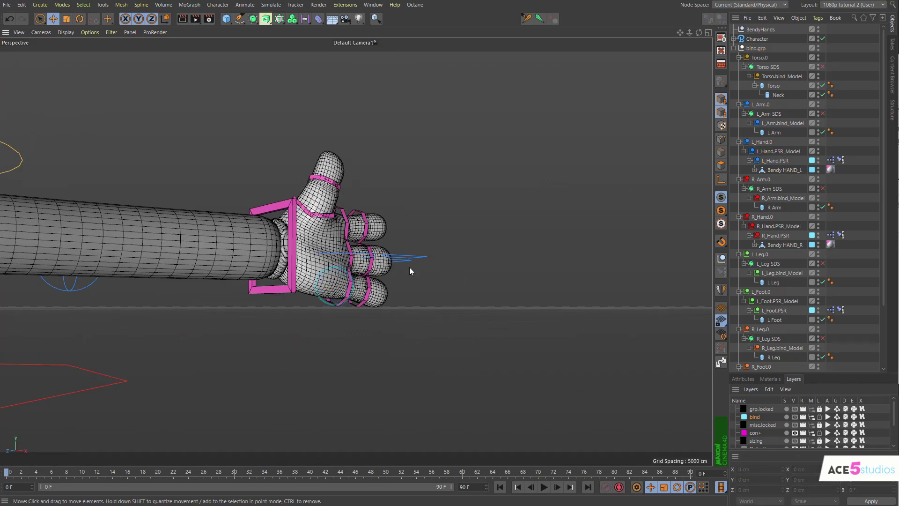
scroll(410, 267, "down", 3)
scroll(375, 277, "up", 3)
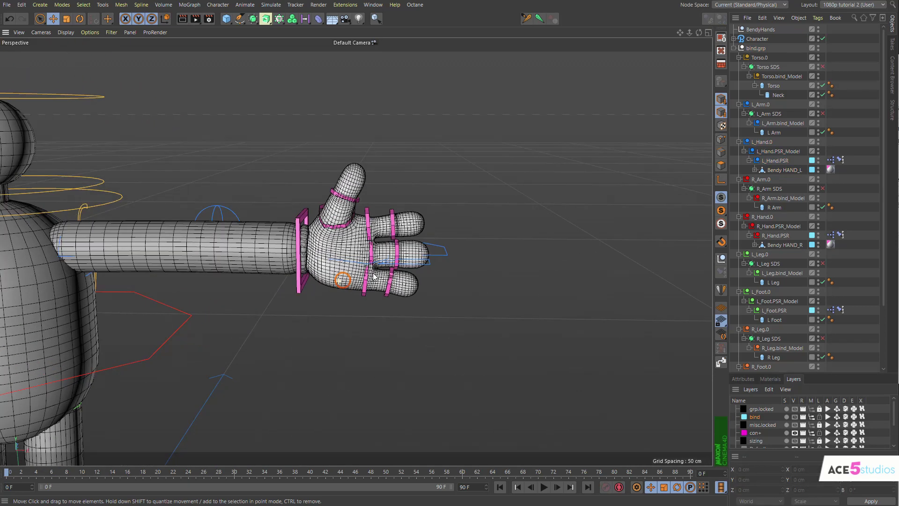
left_click(442, 258)
mouse_move(442, 256)
left_mouse_down()
mouse_move(302, 360)
mouse_move(380, 330)
mouse_move(246, 329)
mouse_move(141, 399)
mouse_move(231, 331)
mouse_move(351, 351)
left_mouse_up()
key("r")
scroll(351, 352, "up", 3)
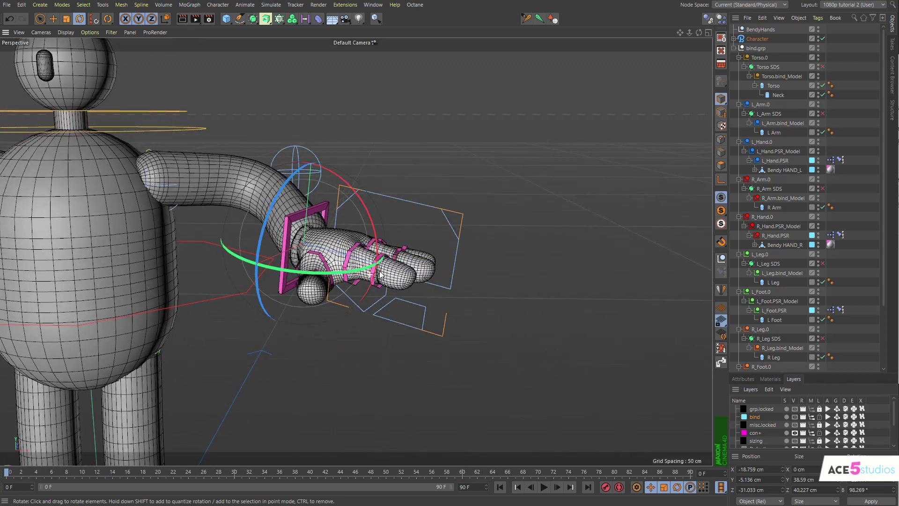
scroll(352, 295, "up", 2)
mouse_move(373, 281)
left_mouse_down()
mouse_move(411, 295)
mouse_move(380, 327)
mouse_move(394, 295)
mouse_move(367, 248)
mouse_move(380, 253)
mouse_move(394, 232)
left_mouse_up()
scroll(393, 295, "down", 3)
scroll(402, 228, "up", 3)
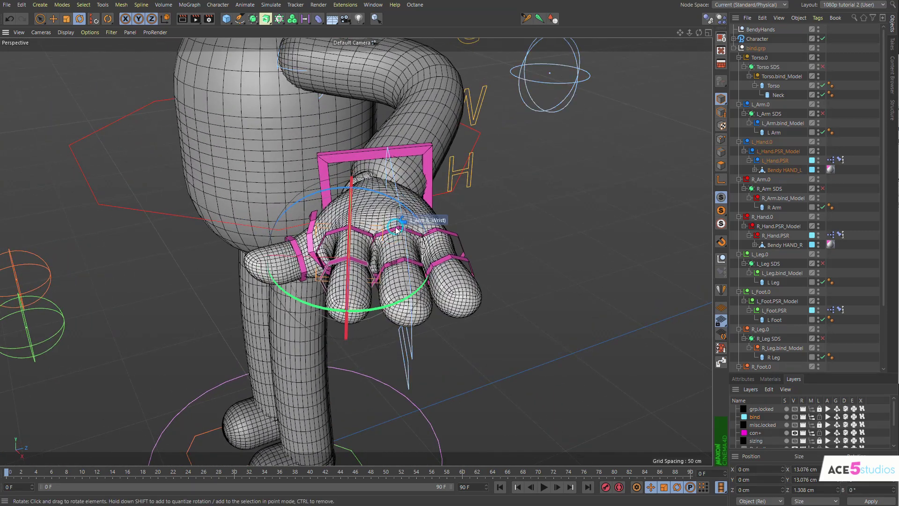
left_click(398, 227)
left_click_drag(447, 232, 484, 224, "alt")
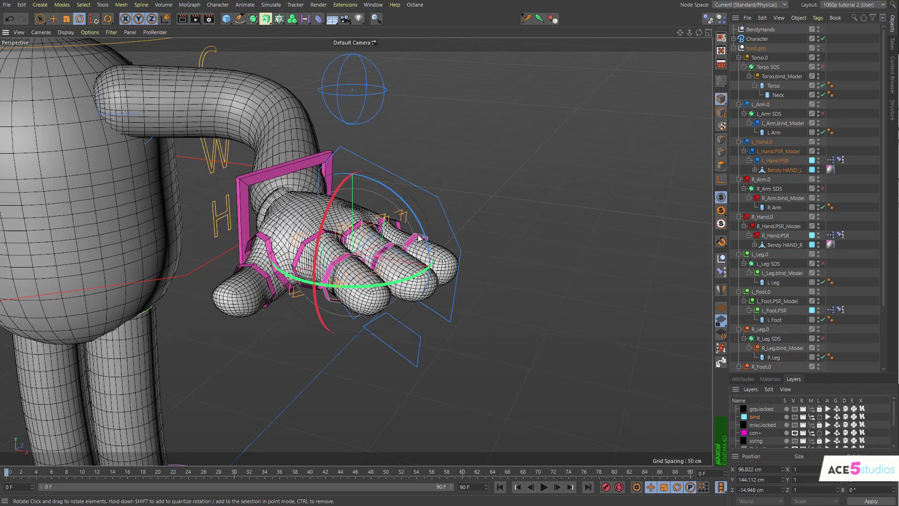
Select all the wrist's child finger controls with Commander's Select Children and show their attributes
key("shift+c")
type("selec")
type("selec")
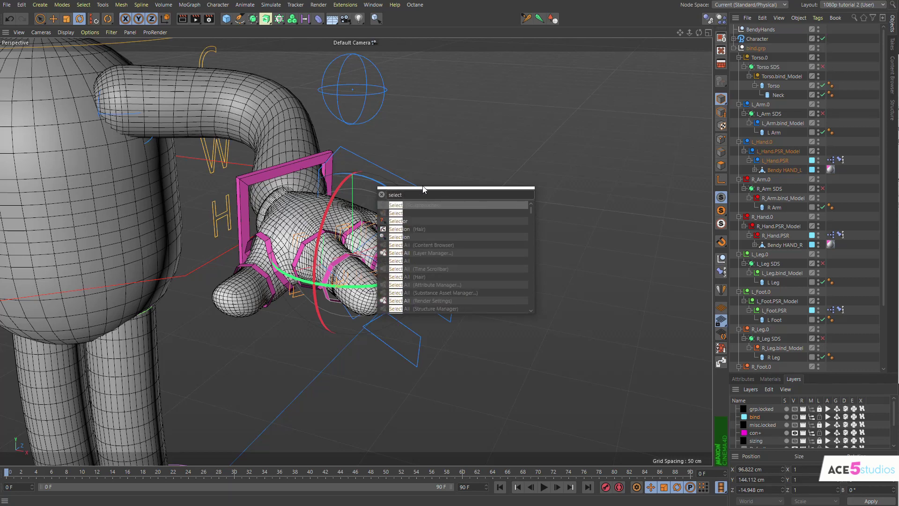
type(" chi")
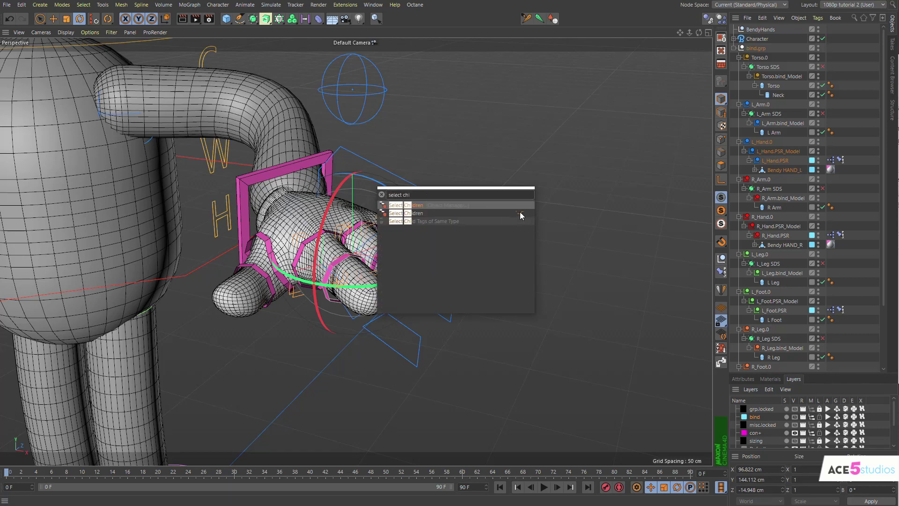
left_click(520, 212)
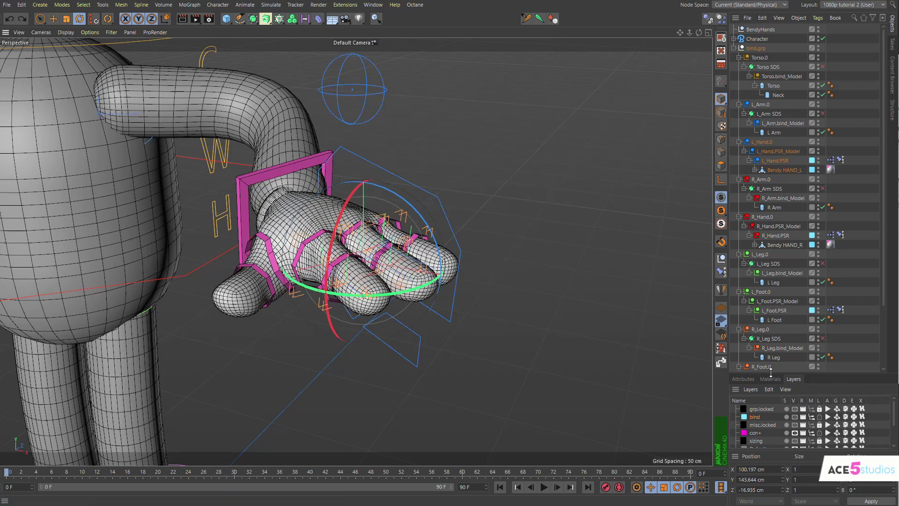
left_click(749, 377)
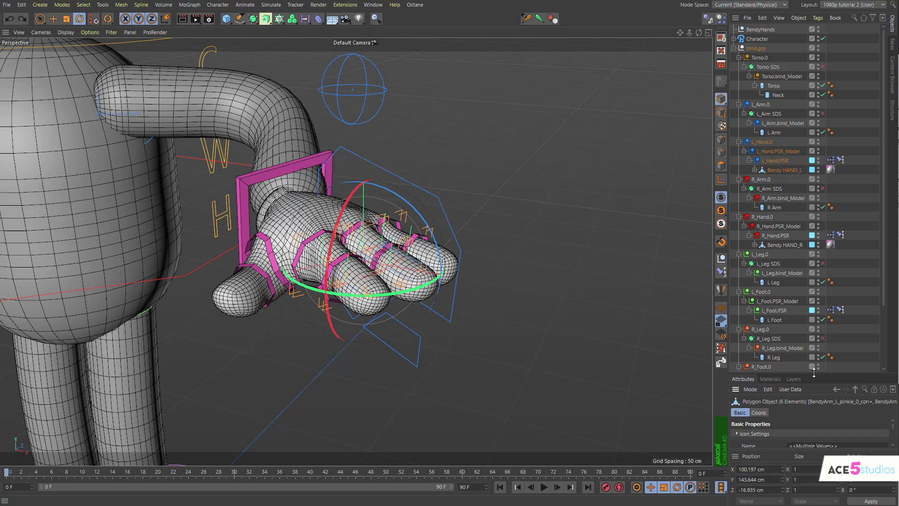
left_click_drag(815, 374, 773, 258)
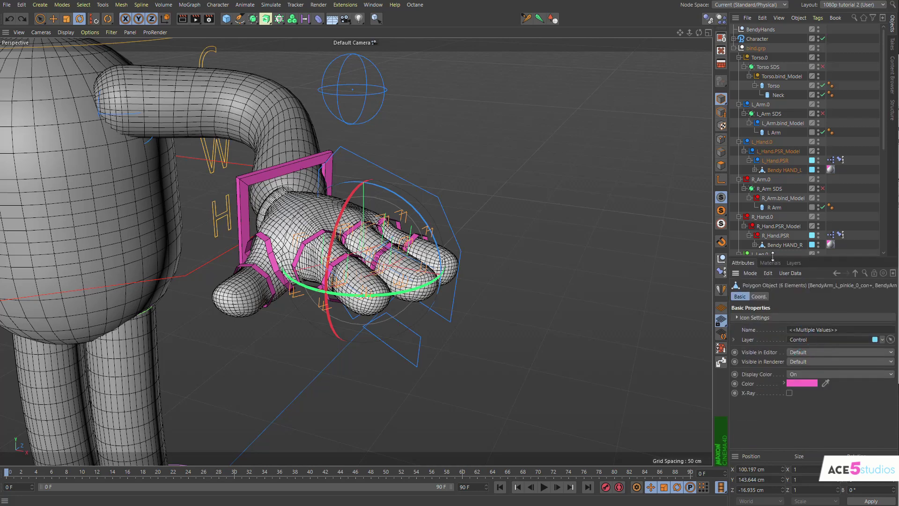
Rotate the selected finger controls to curl the left glove into a fist
left_click(79, 18)
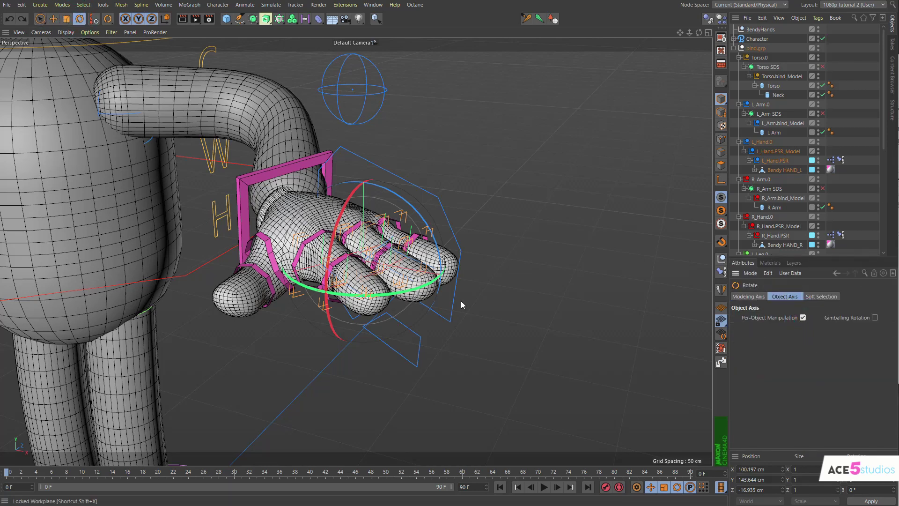
mouse_move(383, 288)
left_mouse_down()
mouse_move(363, 303)
mouse_move(403, 200)
left_mouse_up()
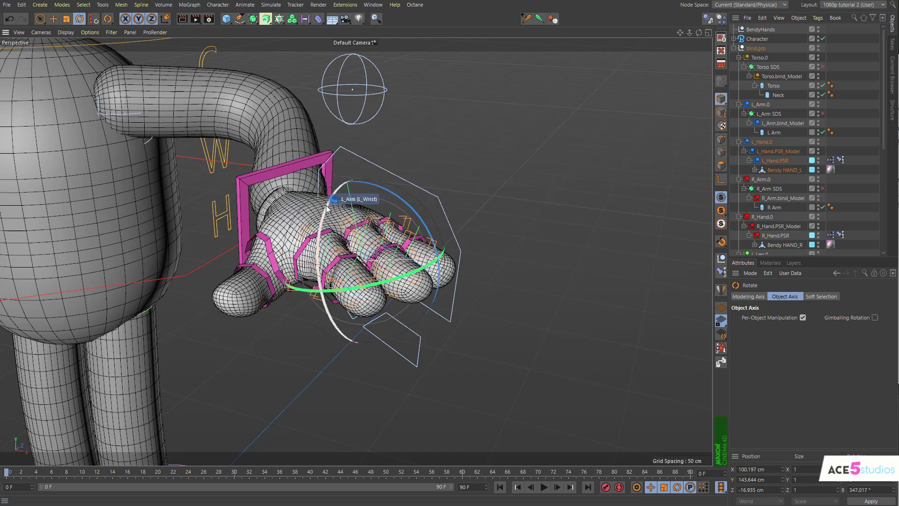
mouse_move(326, 206)
left_mouse_down()
mouse_move(346, 287)
mouse_move(424, 239)
mouse_move(256, 273)
left_mouse_up()
mouse_move(330, 282)
left_mouse_down()
mouse_move(341, 233)
mouse_move(365, 308)
left_mouse_up()
left_click_drag(365, 308, 390, 263, "alt")
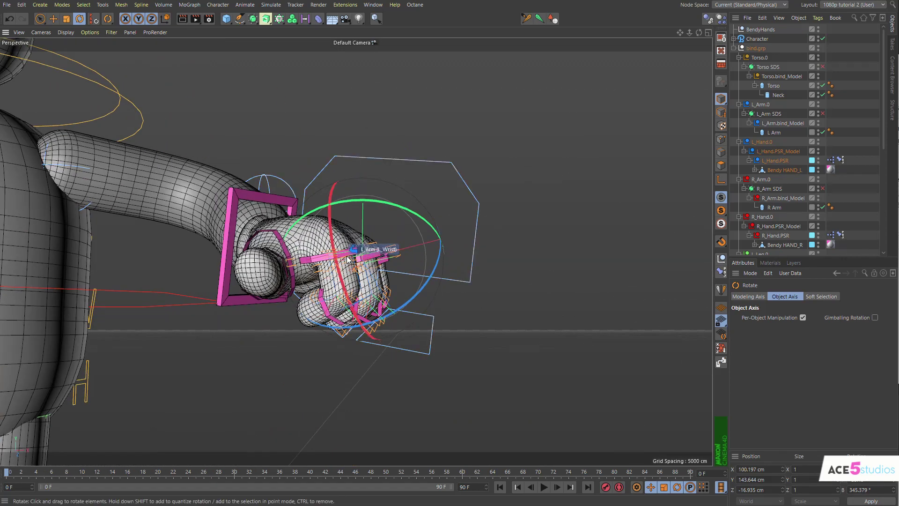
Rotate the pointer finger controls to straighten the left glove's pointer finger
left_click(348, 260)
left_click(366, 281, "shift")
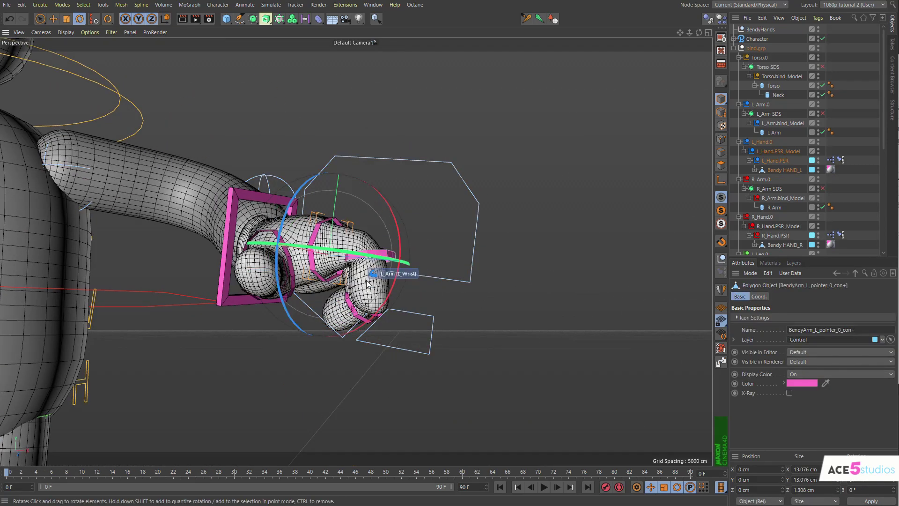
left_click_drag(366, 280, 405, 273)
mouse_move(341, 162)
left_mouse_down("alt")
mouse_move(324, 246)
mouse_move(288, 216)
left_mouse_up("alt")
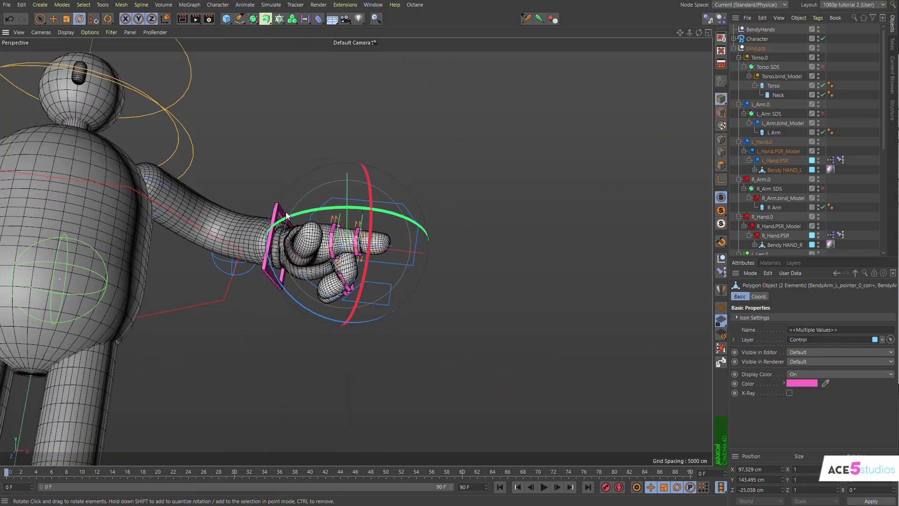
left_click(402, 141)
left_click_drag(401, 141, 397, 209, "alt")
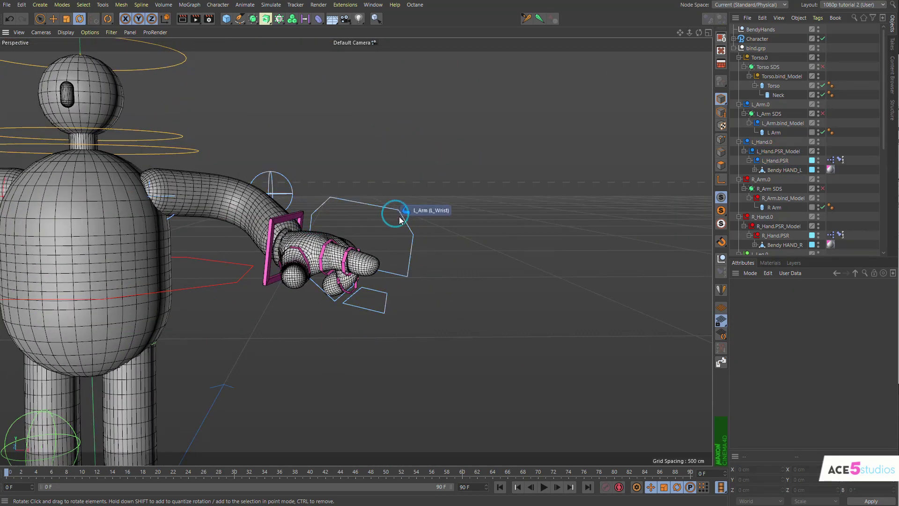
Move the L_Wrist control upward so the left arm bends up
left_click(402, 221)
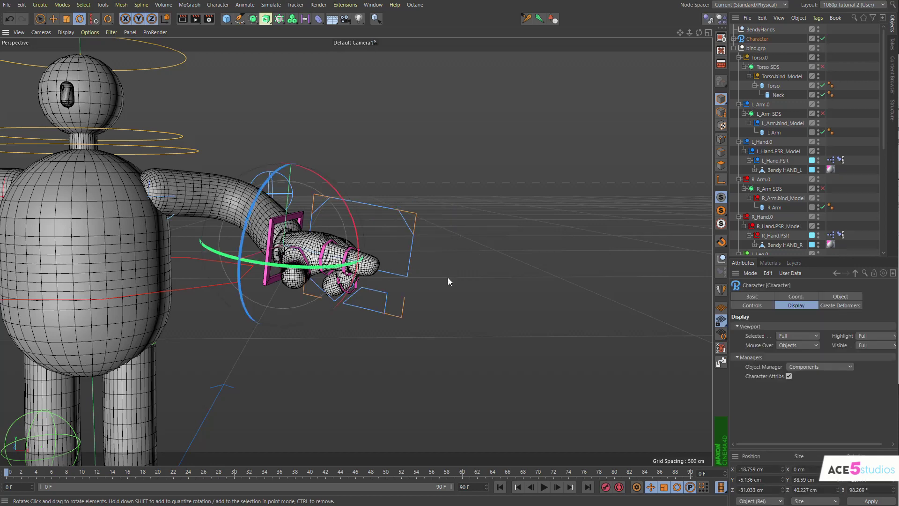
left_click(351, 260)
key("e")
left_click_drag(363, 199, 378, 304, "alt")
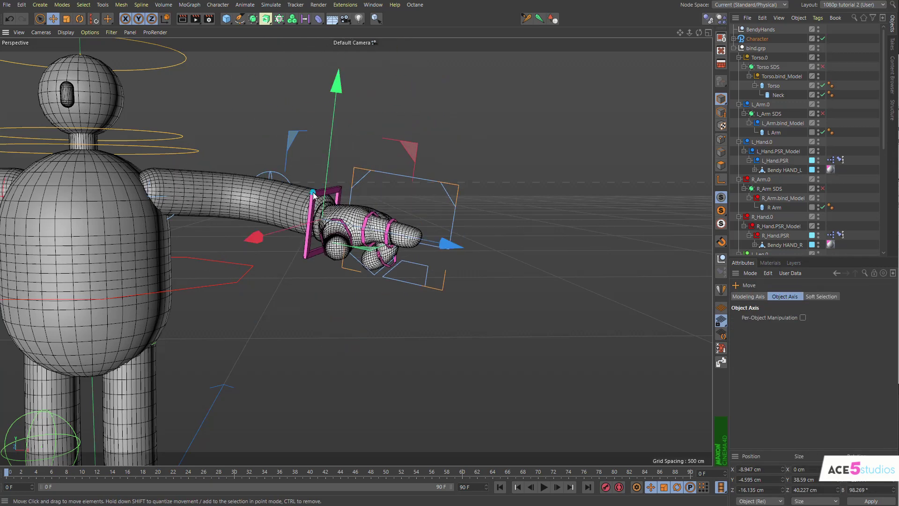
left_click(452, 180)
mouse_move(452, 180)
left_mouse_down("alt")
mouse_move(367, 256)
mouse_move(296, 162)
left_mouse_up("alt")
Inspect Bendy HAND_L's wrist points in Point mode using rectangle selection
left_click(297, 191)
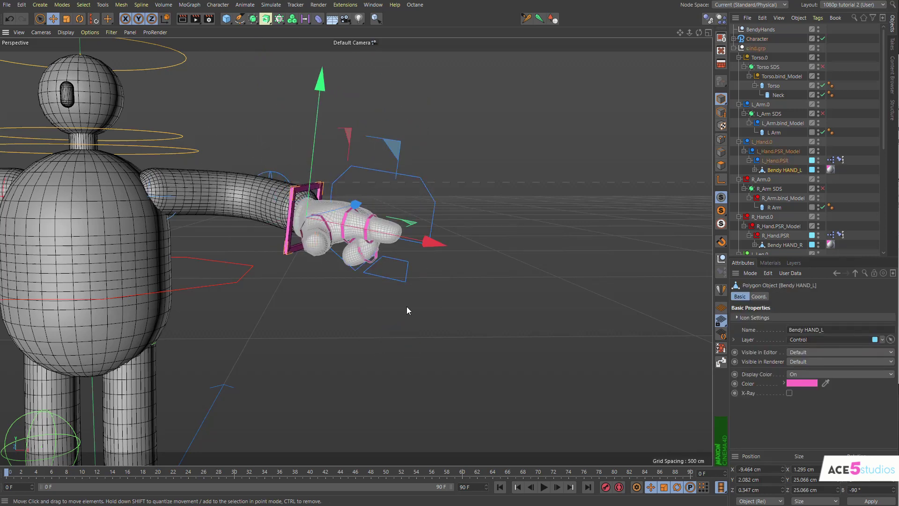
left_click(719, 140)
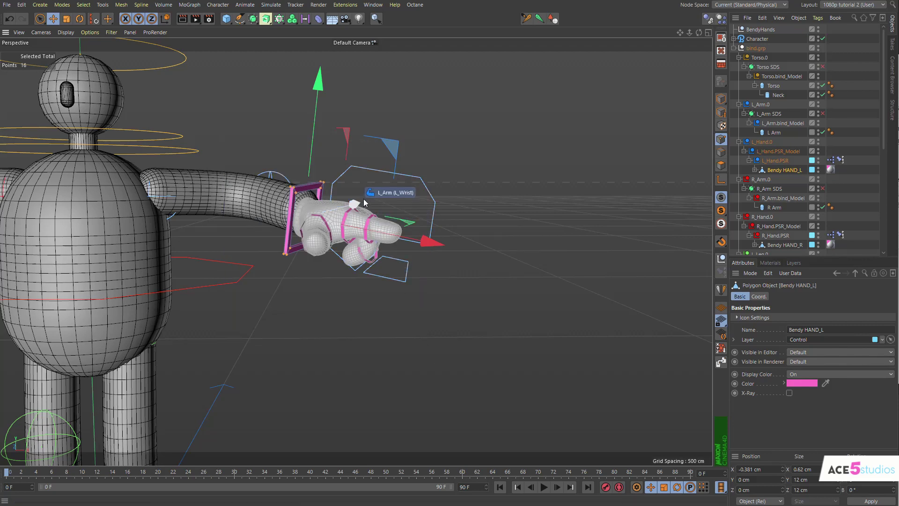
left_click_drag(45, 18, 106, 50)
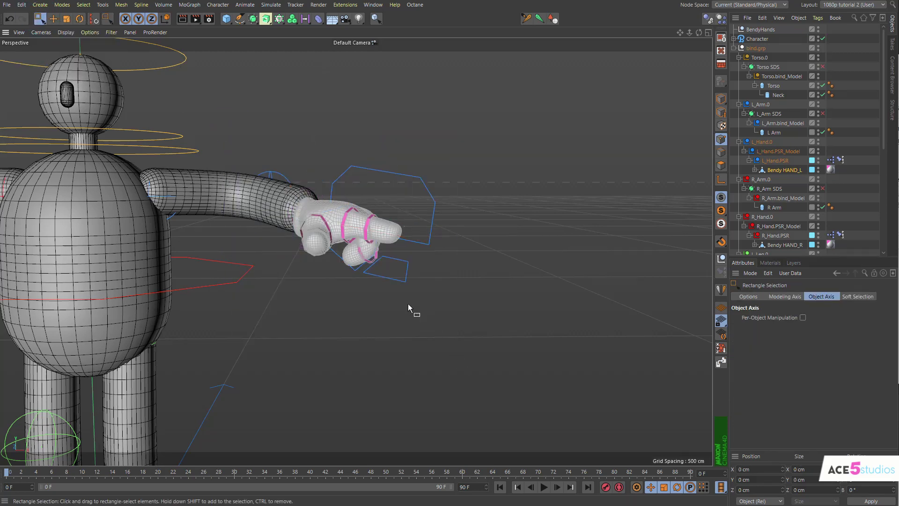
Rotate Bendy HAND_L so it points straight out along the left arm
left_click(792, 169)
key("e")
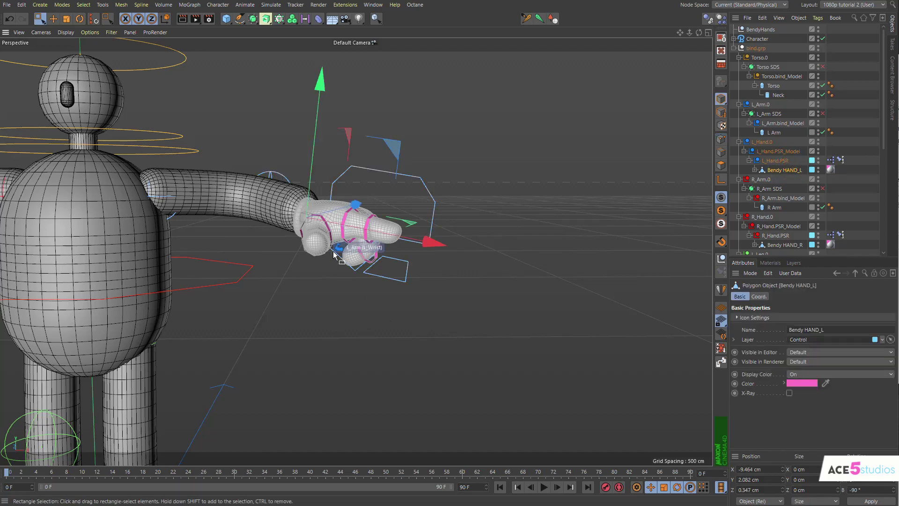
mouse_move(417, 139)
left_mouse_down("alt")
mouse_move(356, 286)
mouse_move(349, 232)
mouse_move(353, 340)
left_mouse_up("alt")
key("r")
mouse_move(352, 259)
left_mouse_down()
mouse_move(317, 281)
mouse_move(356, 208)
mouse_move(311, 186)
mouse_move(433, 242)
mouse_move(307, 248)
mouse_move(177, 225)
left_mouse_up()
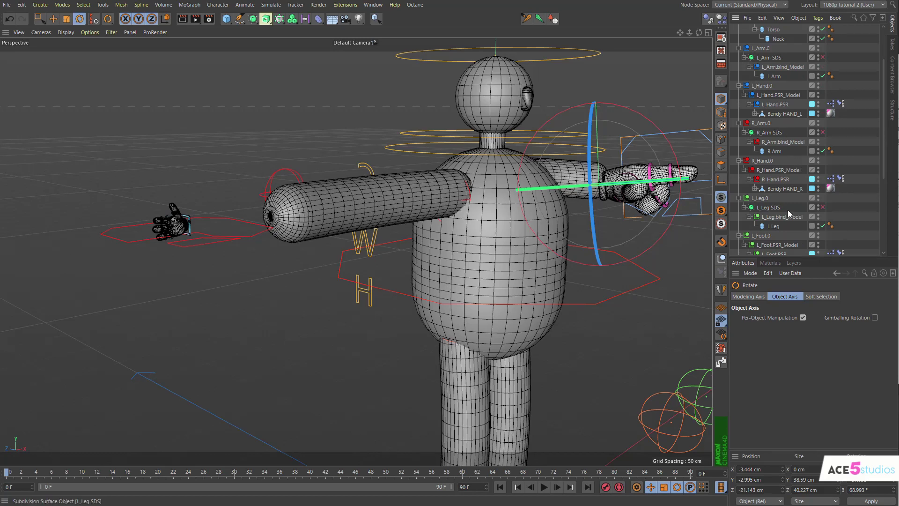
Scale up Bendy HAND_R, slide it onto the right arm's end, and scale it to match the arm
left_click(780, 189)
key("o")
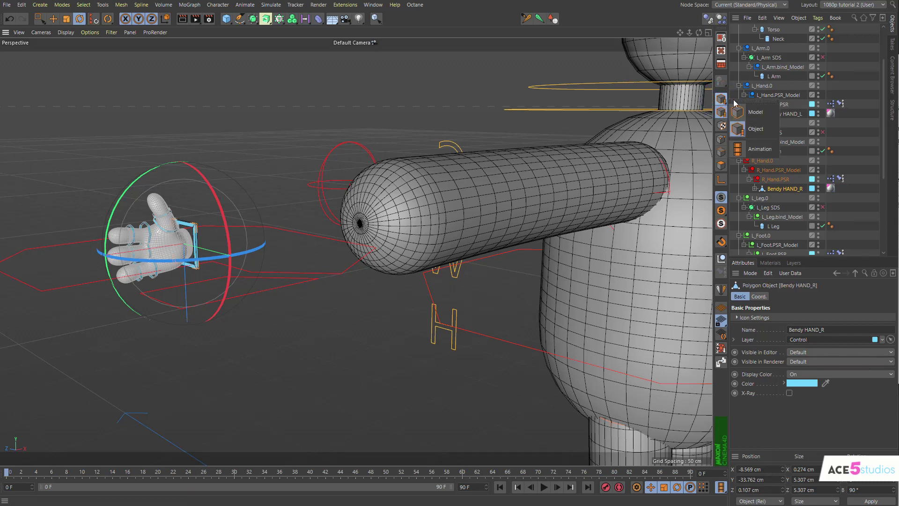
key("t")
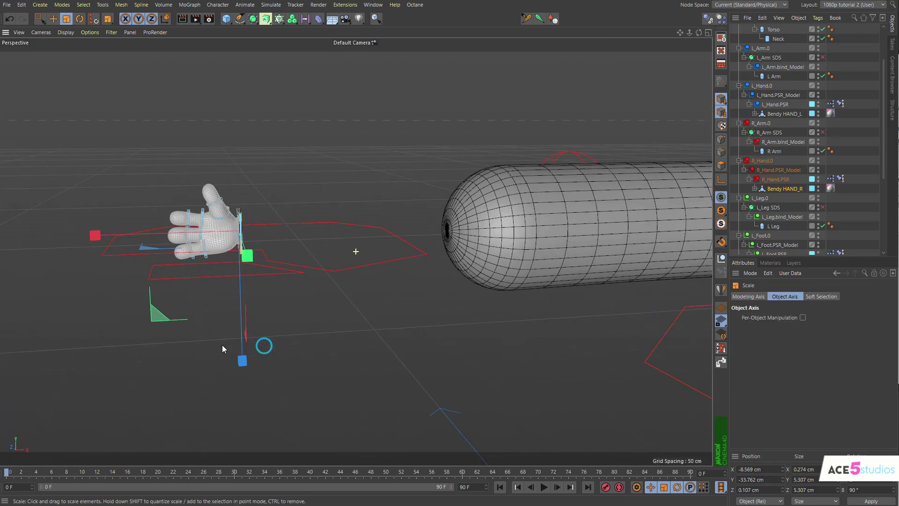
left_click_drag(222, 344, 652, 275)
left_click_drag(188, 270, 384, 237)
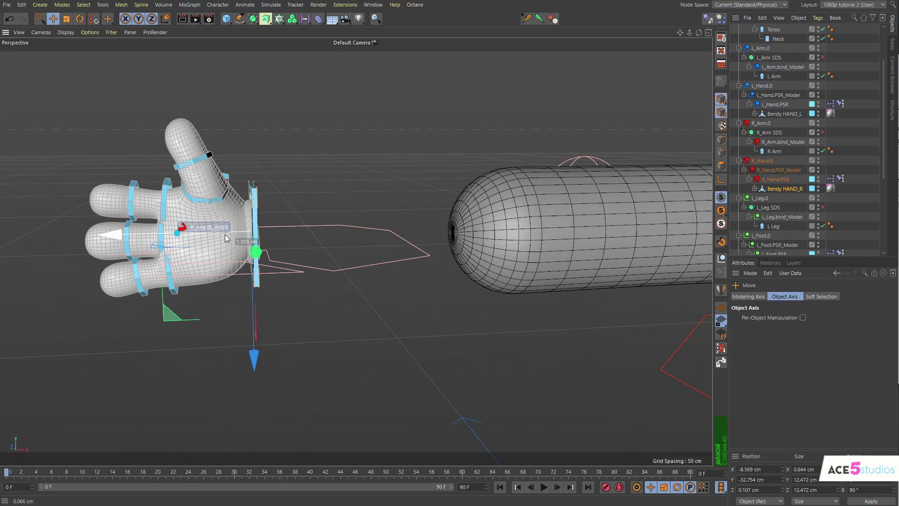
left_click_drag(226, 326, 436, 267, "alt")
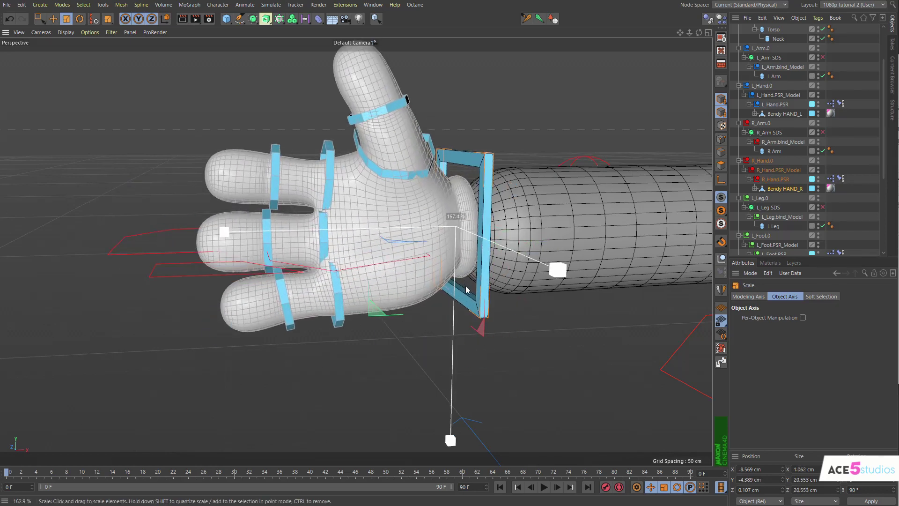
mouse_move(423, 222)
left_mouse_down("alt")
mouse_move(433, 288)
mouse_move(474, 295)
left_mouse_up("alt")
scroll(525, 137, "down", 10)
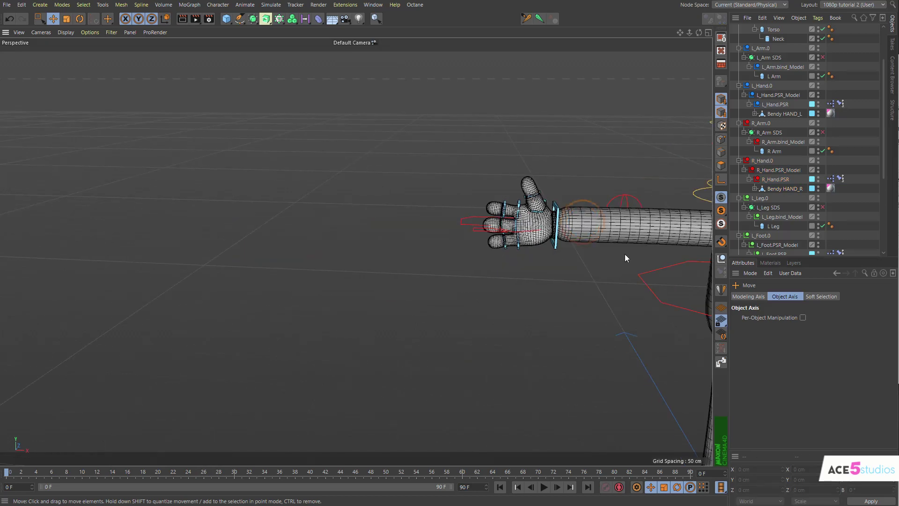
scroll(496, 253, "up", 5)
Set the viewport to plain Gouraud Shading without lines and orbit around the character
left_click(794, 263)
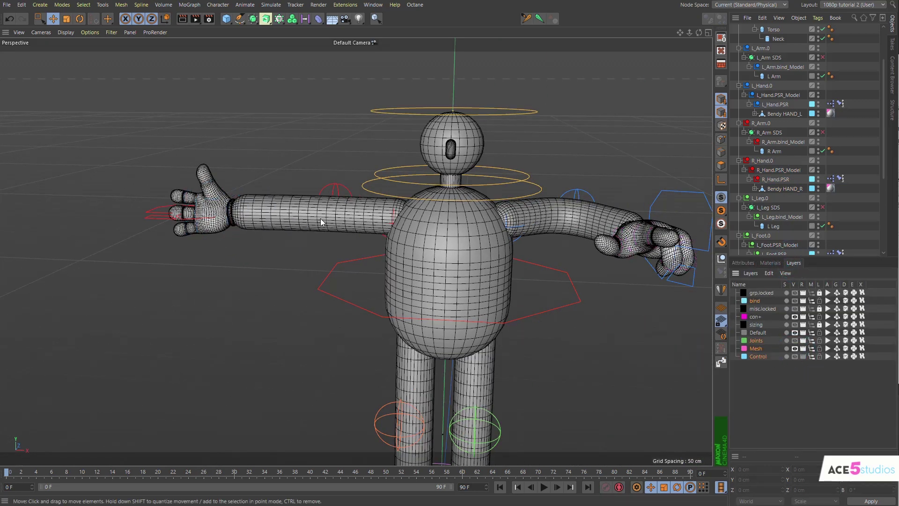
mouse_move(320, 219)
left_mouse_down("alt")
mouse_move(560, 212)
mouse_move(312, 198)
mouse_move(360, 210)
left_mouse_up("alt")
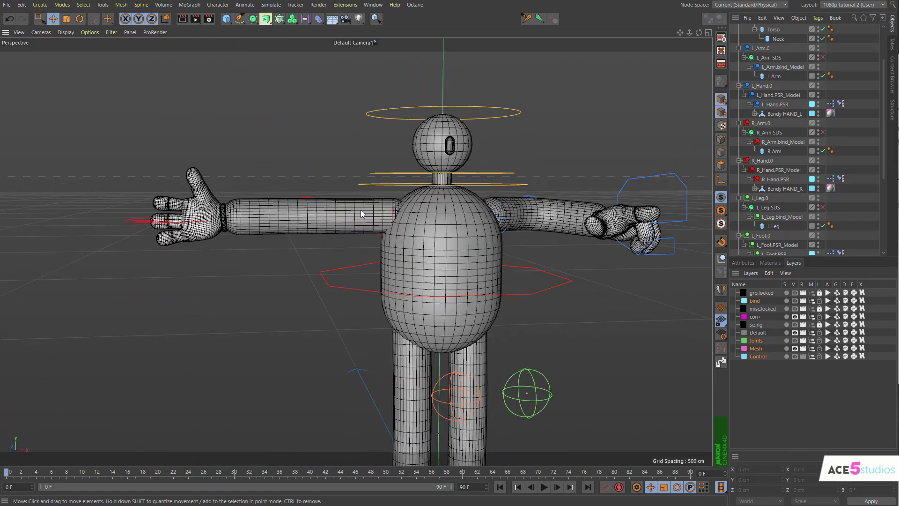
left_click(65, 34)
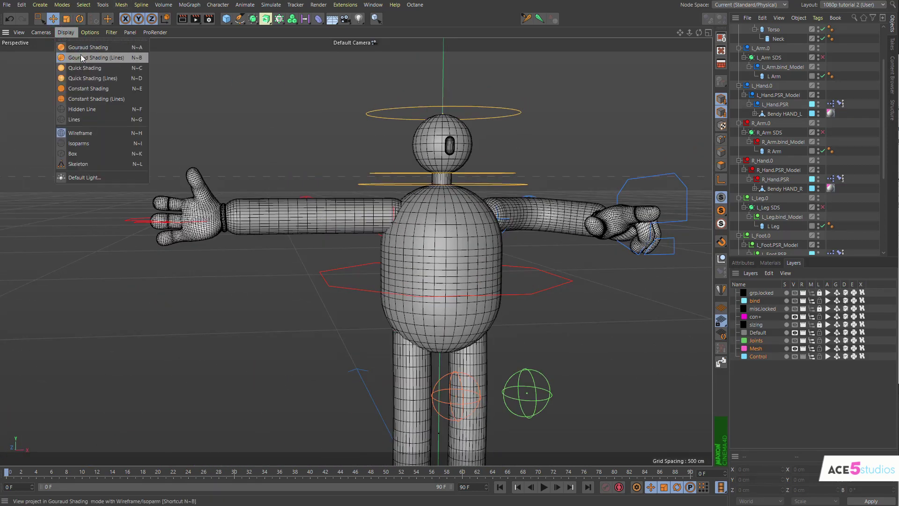
left_click(83, 50)
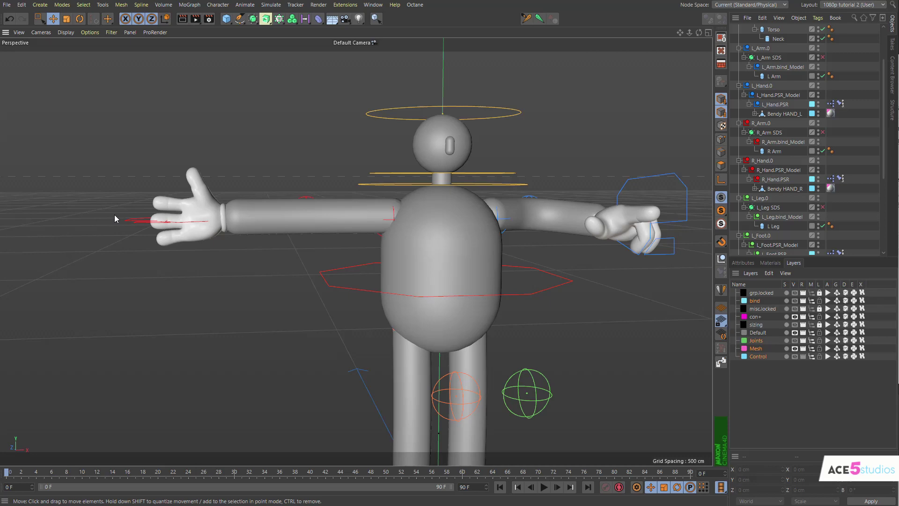
mouse_move(154, 228)
left_mouse_down("alt")
mouse_move(210, 267)
mouse_move(242, 253)
left_mouse_up("alt")
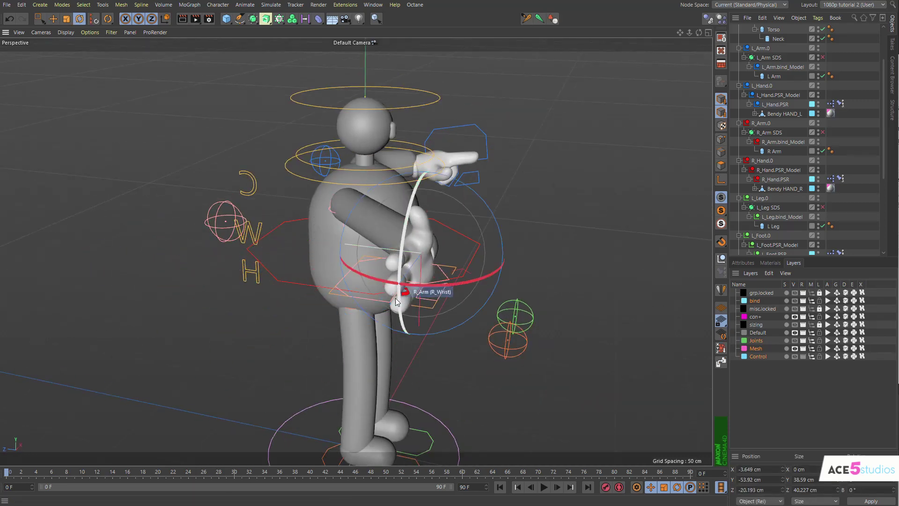
Rotate the R_Wrist control so the right arm curves down and the glove hangs near the hip
left_click_drag(396, 302, 478, 278)
mouse_move(406, 238)
left_mouse_down()
mouse_move(538, 218)
mouse_move(461, 238)
mouse_move(455, 261)
mouse_move(511, 217)
mouse_move(501, 332)
mouse_move(414, 326)
left_mouse_up()
key("e")
mouse_move(289, 282)
left_mouse_down("alt")
mouse_move(225, 298)
mouse_move(322, 227)
mouse_move(280, 228)
left_mouse_up("alt")
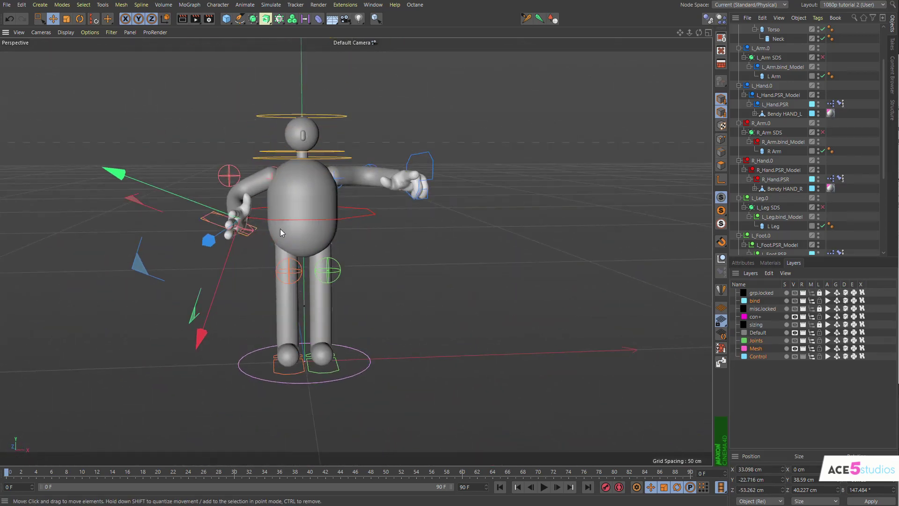